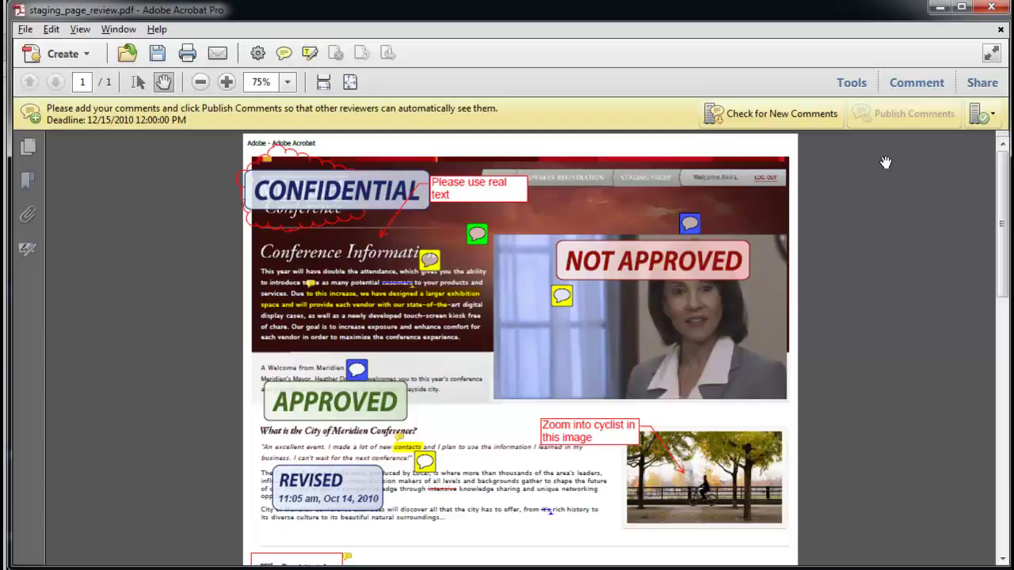
Show the Review tools in the Comment pane and open the review Tracker
click(917, 83)
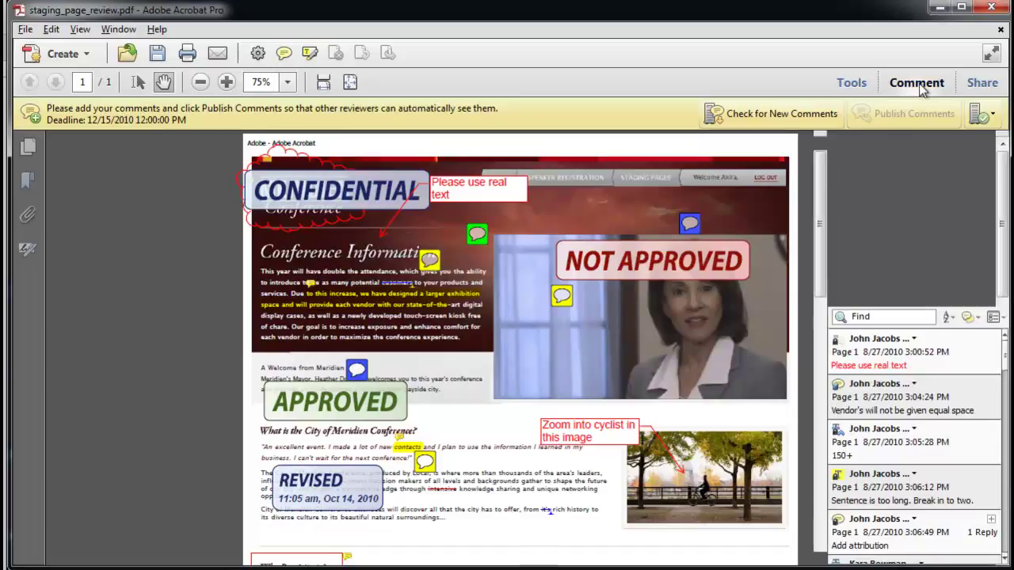
click(863, 274)
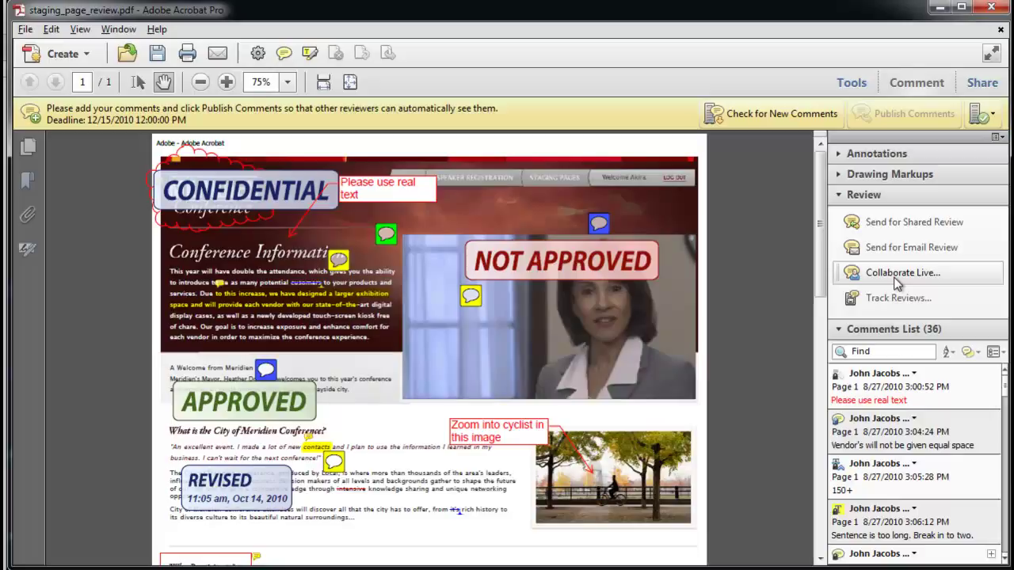
click(902, 298)
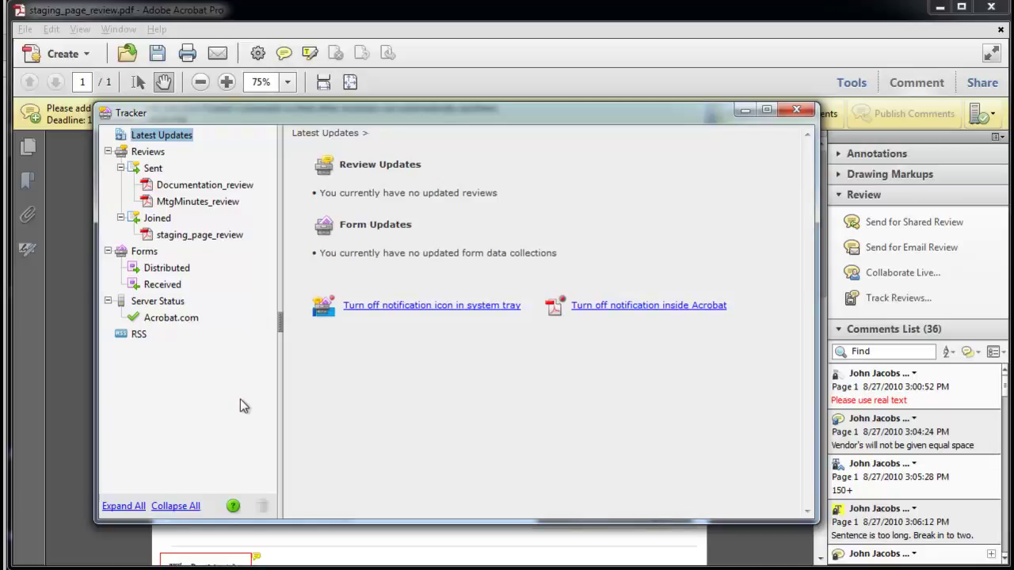
Look through the sent and joined reviews in the Tracker and view the comments of the joined staging_page_review
click(153, 170)
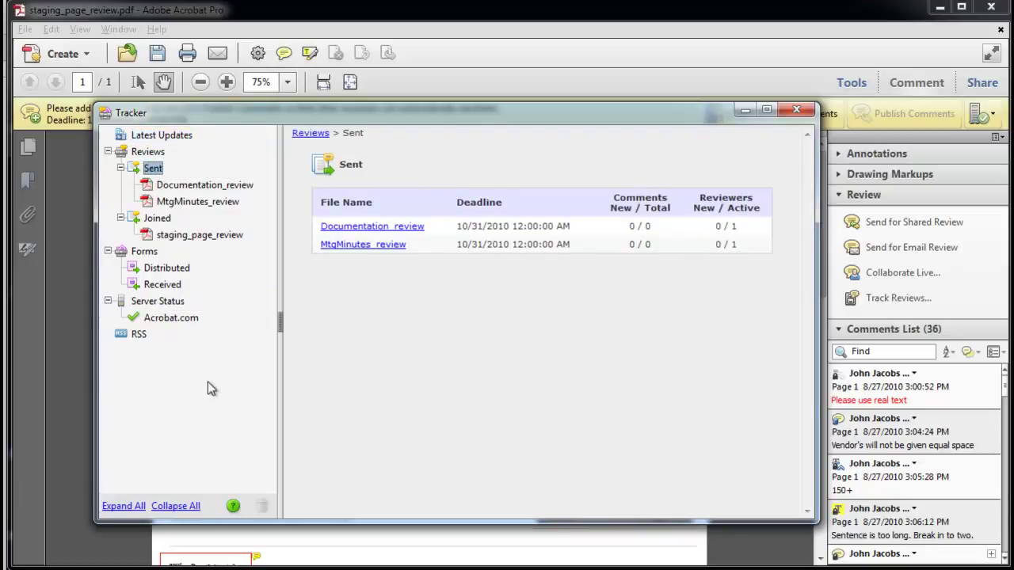
click(157, 218)
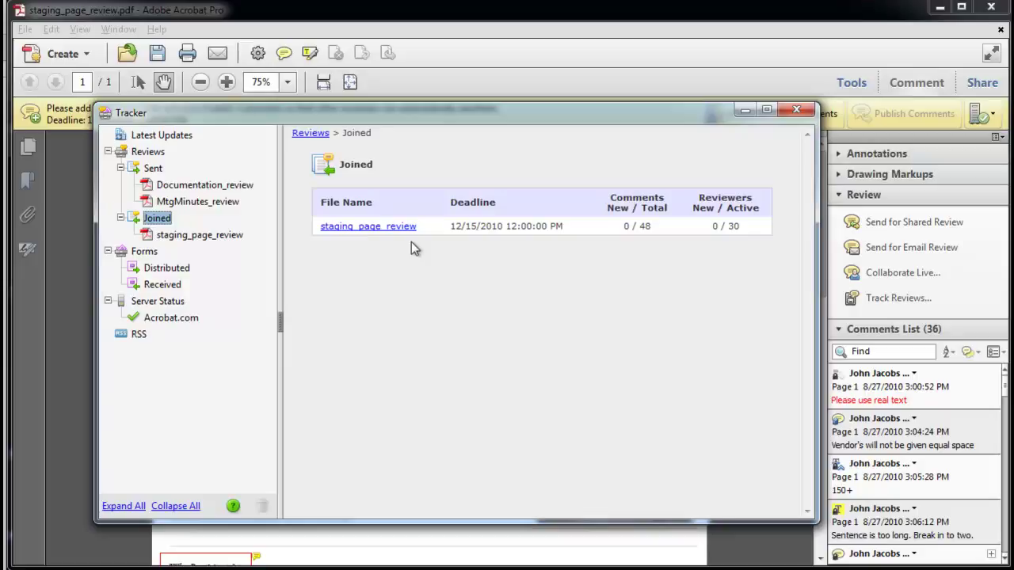
click(150, 236)
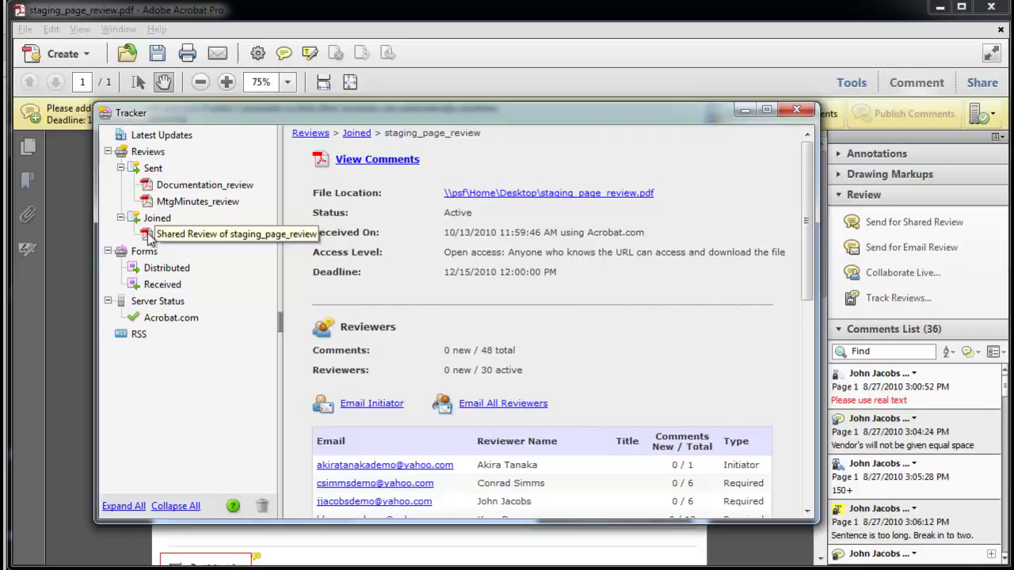
click(400, 162)
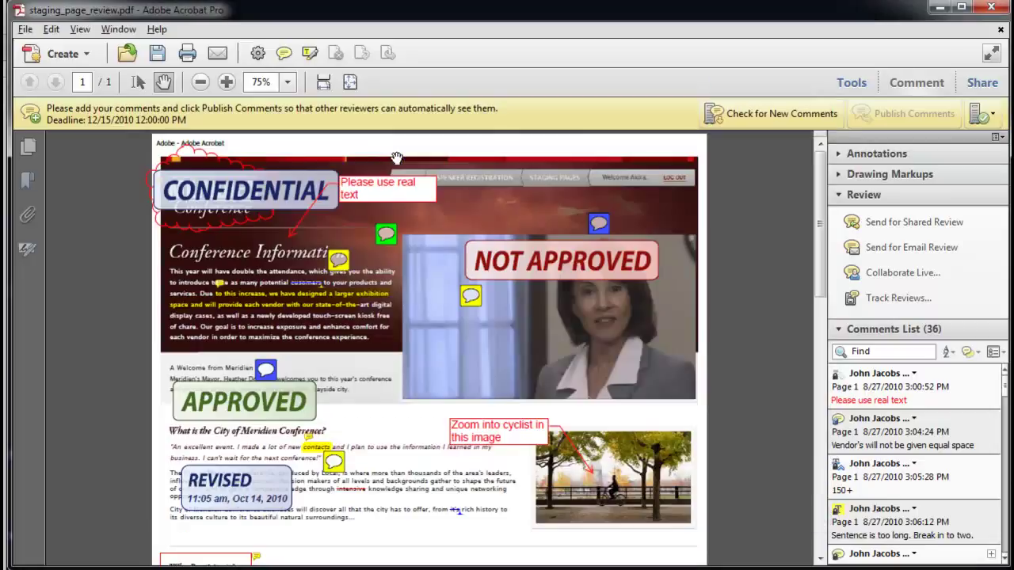
Try to add a reviewer to the sent MtgMinutes_review from the Tracker by pasting the reviewer's e-mail address as recipient
click(881, 311)
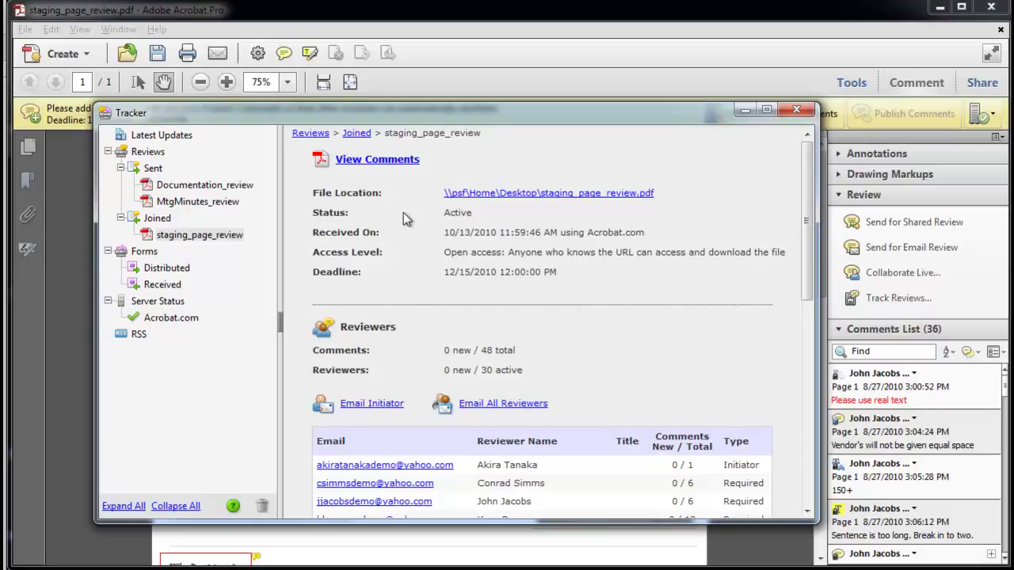
click(218, 204)
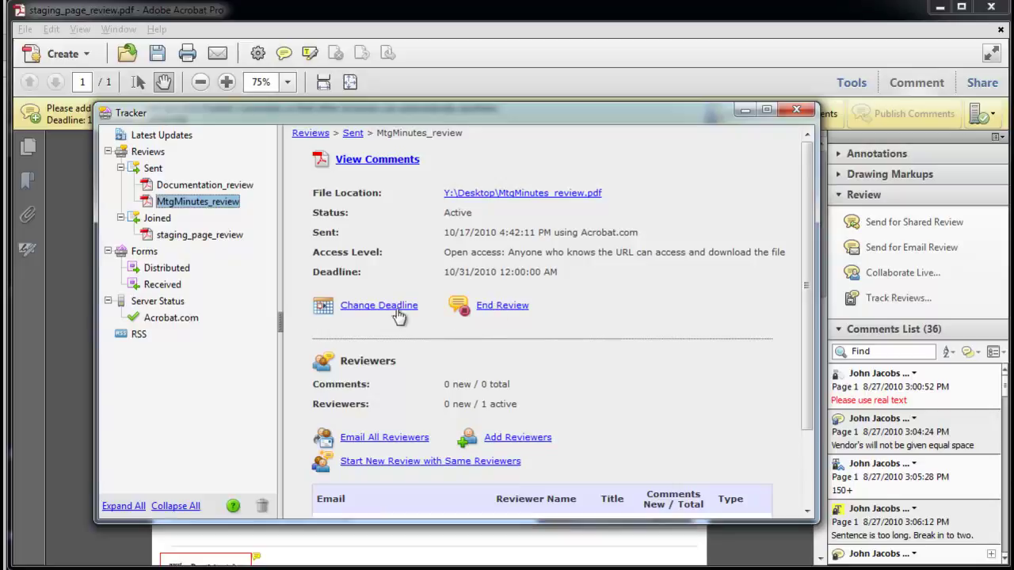
click(519, 439)
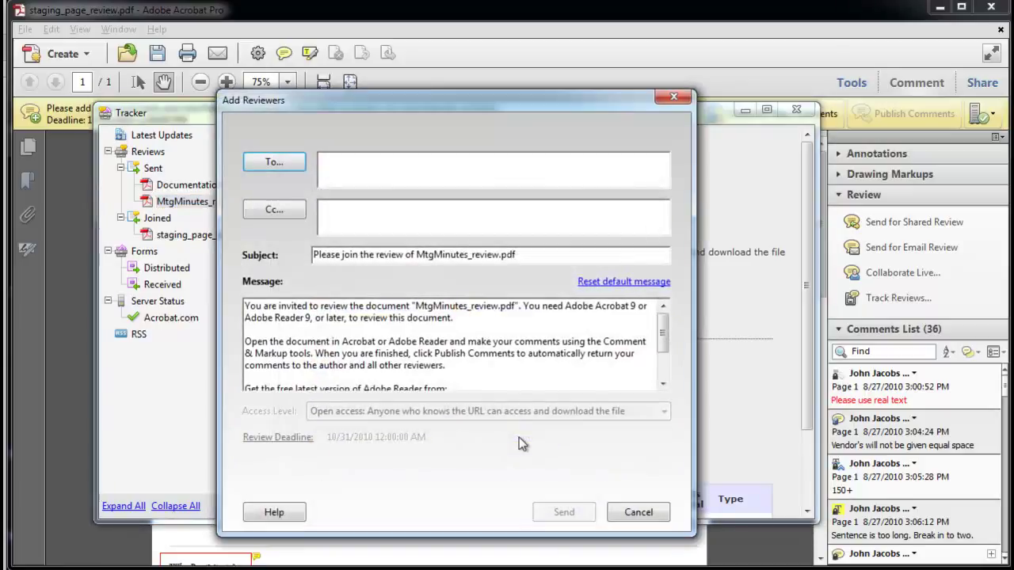
right_click(384, 169)
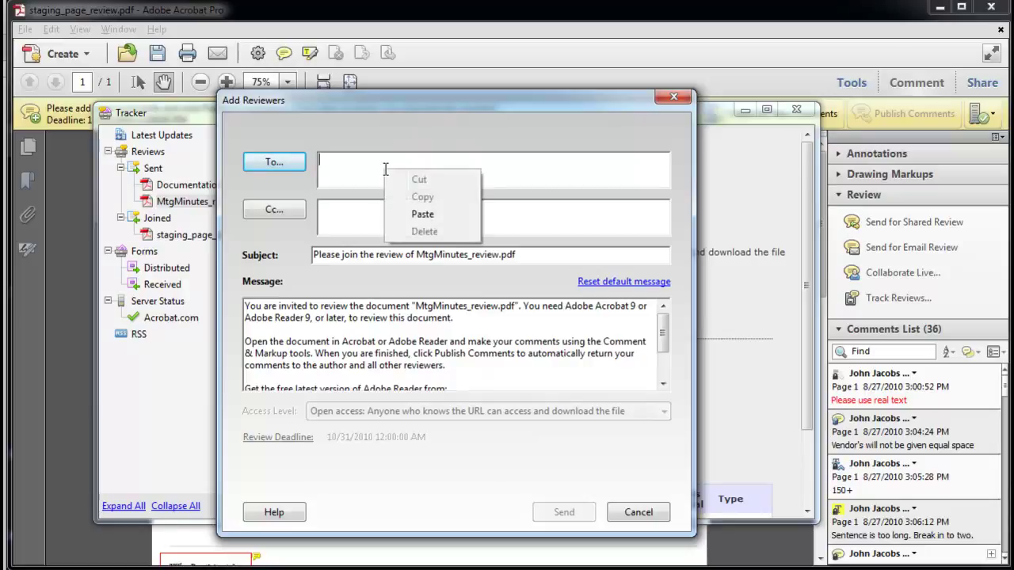
click(423, 214)
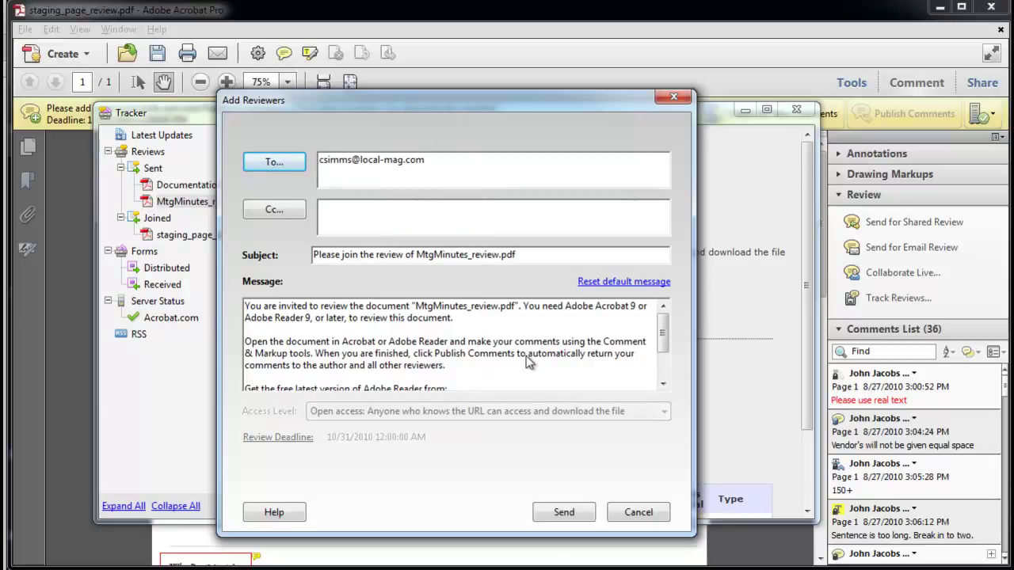
click(638, 513)
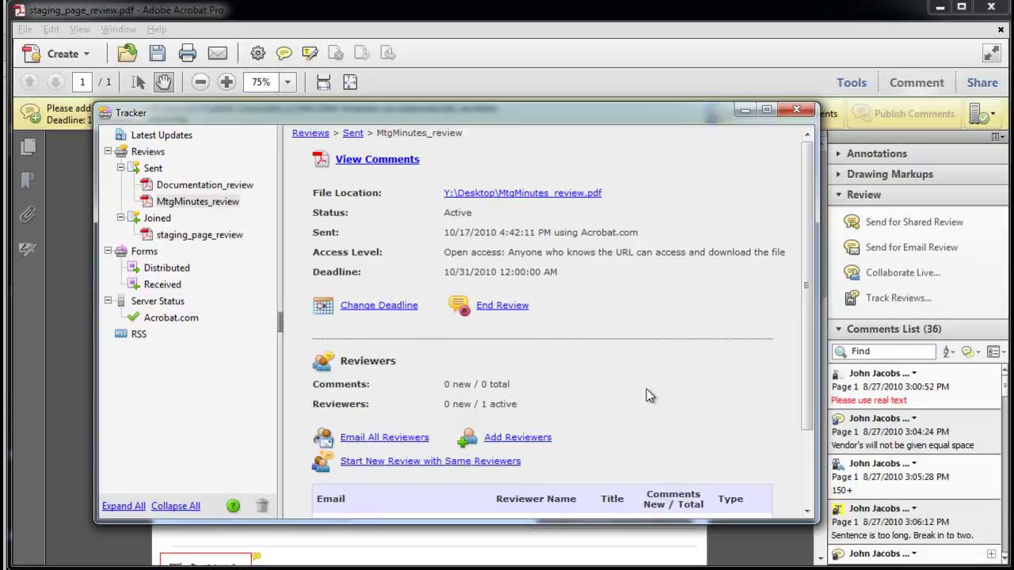
Start a new review with the same reviewers, using acrobat_staging_webcapture_draft_comments.pdf as the file to send
click(440, 463)
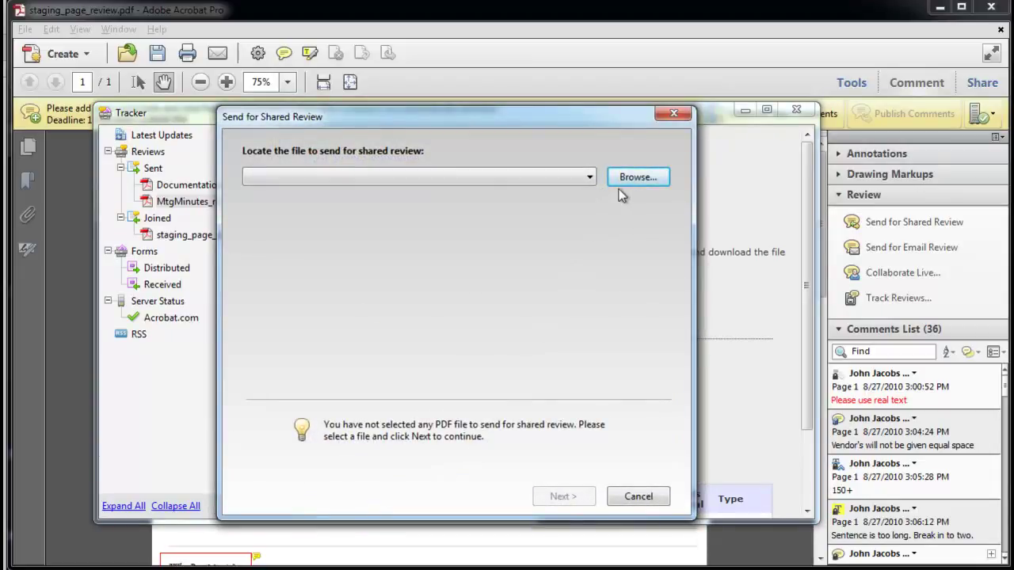
click(575, 176)
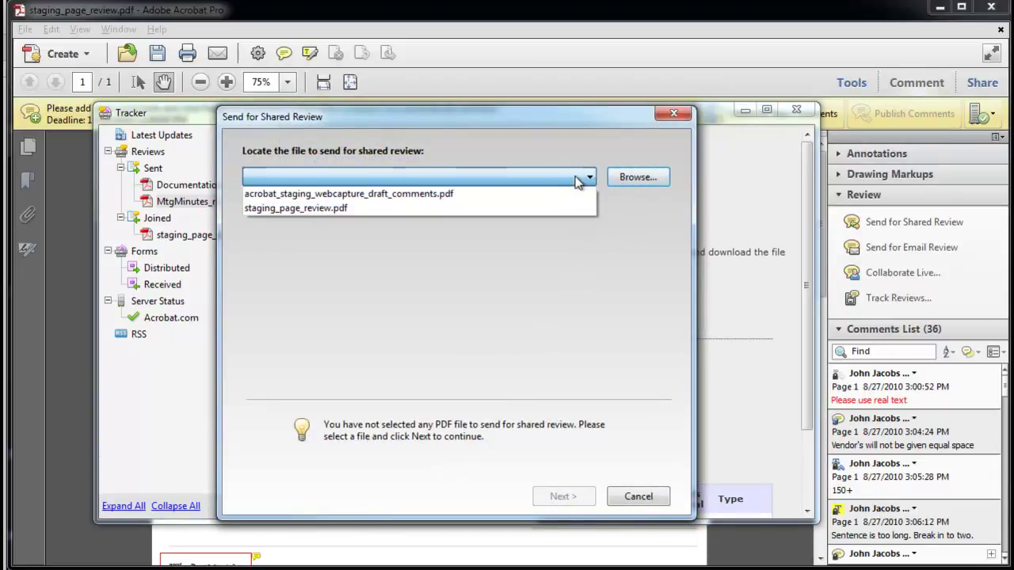
click(536, 198)
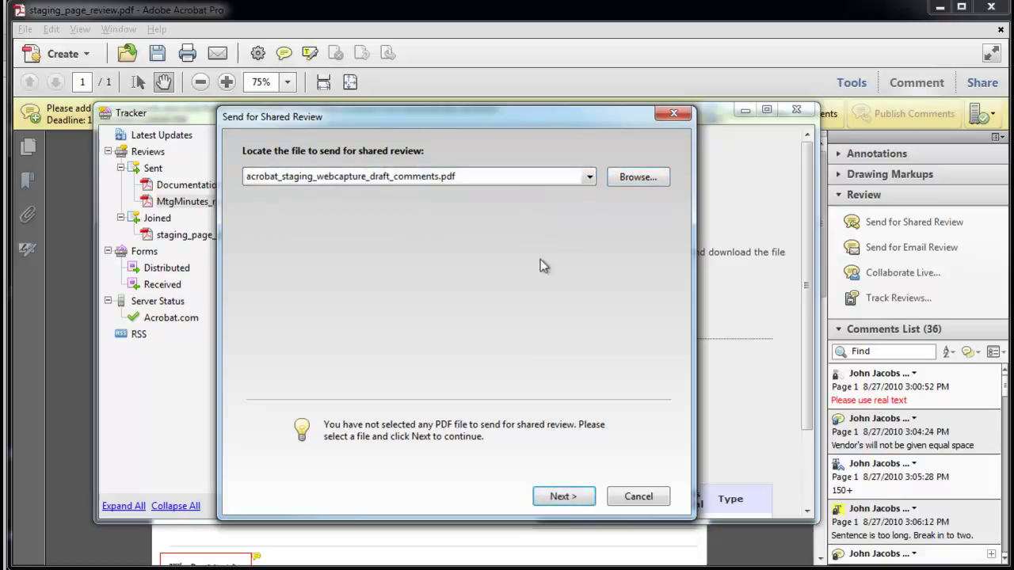
click(586, 499)
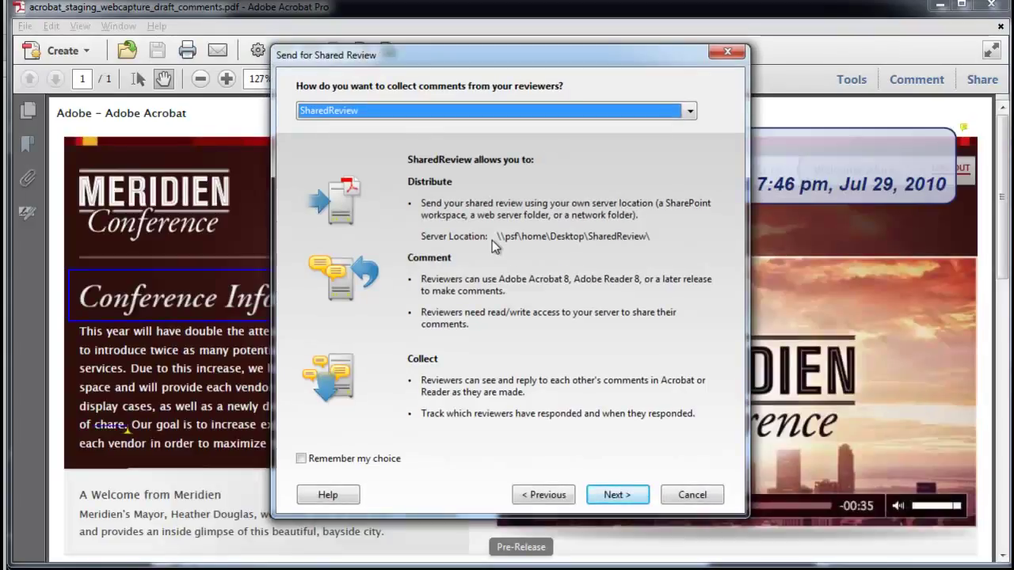
Keep SharedReview as the comment collection method and remove the last reviewer's e-mail address from the invitation's recipients
click(690, 115)
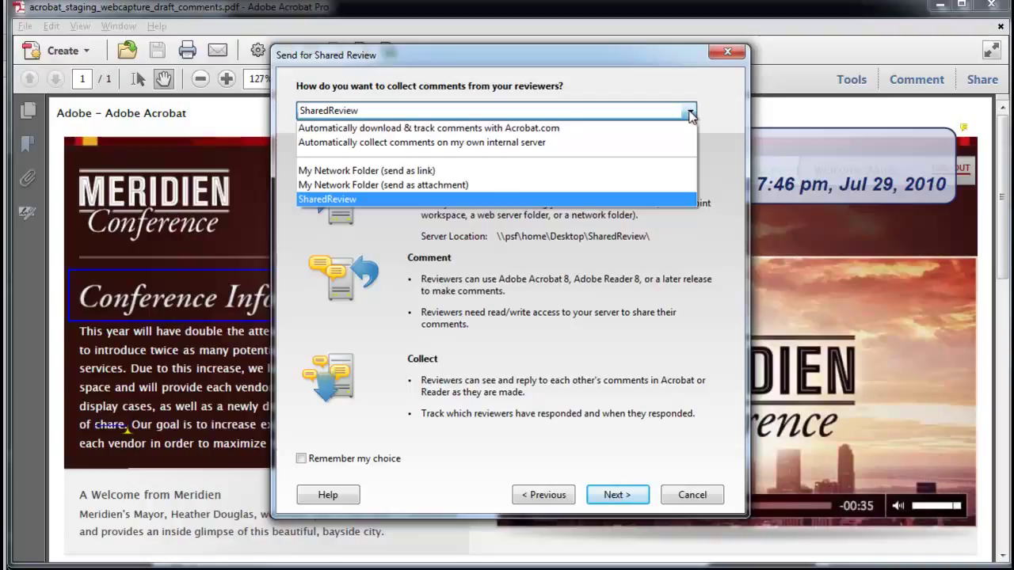
click(710, 111)
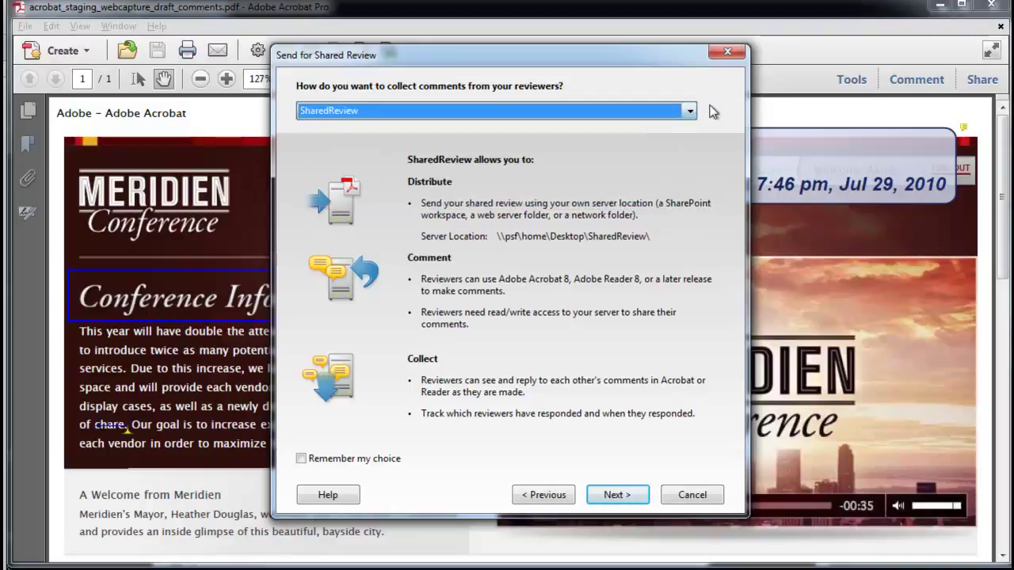
click(616, 495)
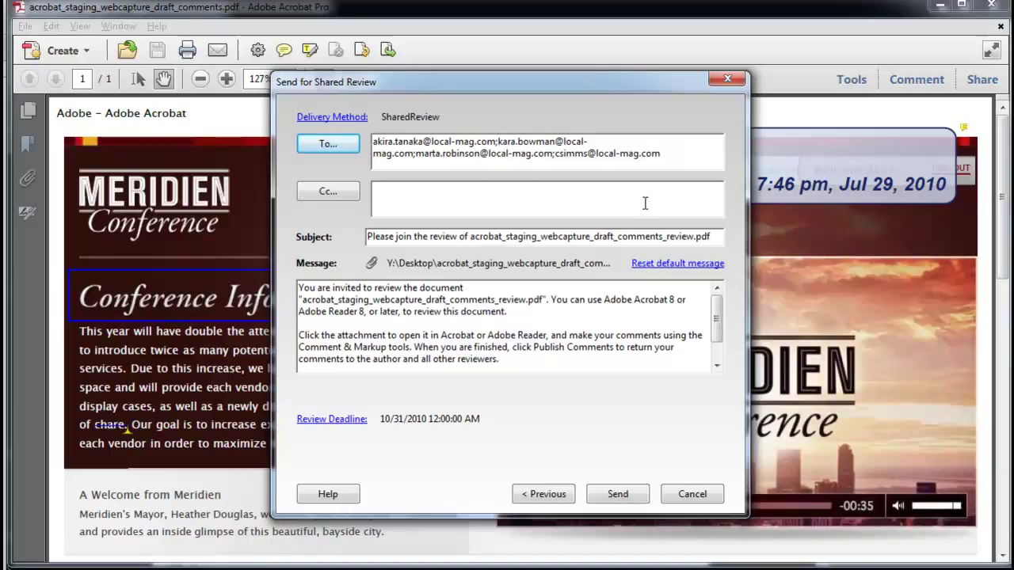
click(689, 154)
drag(661, 155, 554, 156)
key(Delete)
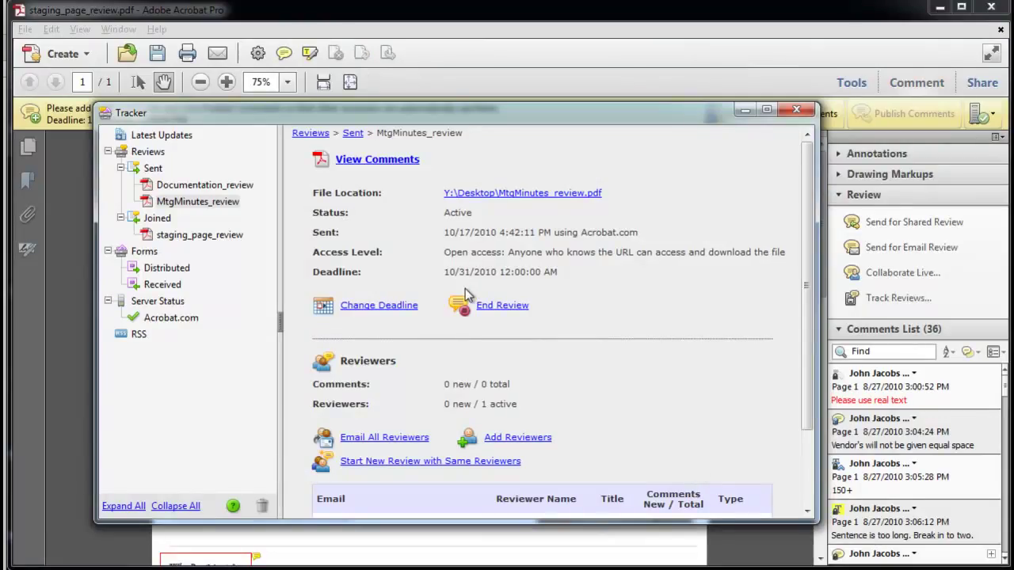
Examine the Tracker preferences, including the custom server locations and notification options, and reopen the Tracker
click(50, 30)
click(125, 324)
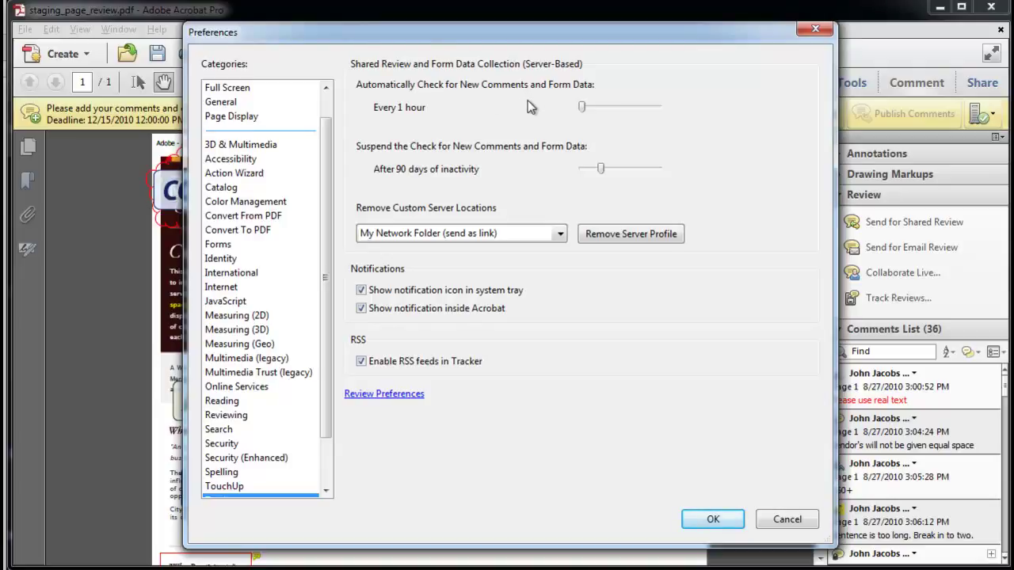
click(560, 235)
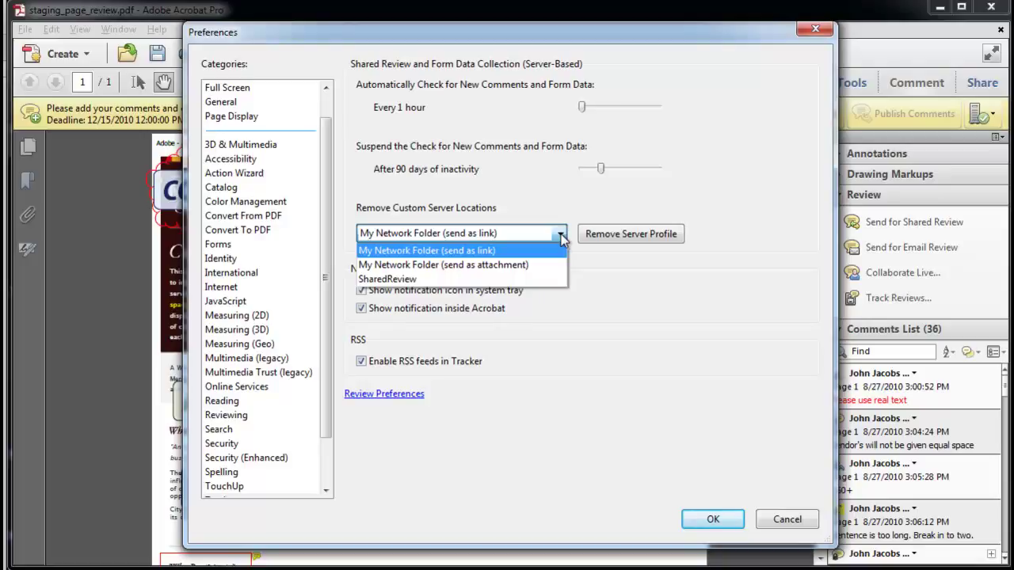
click(560, 235)
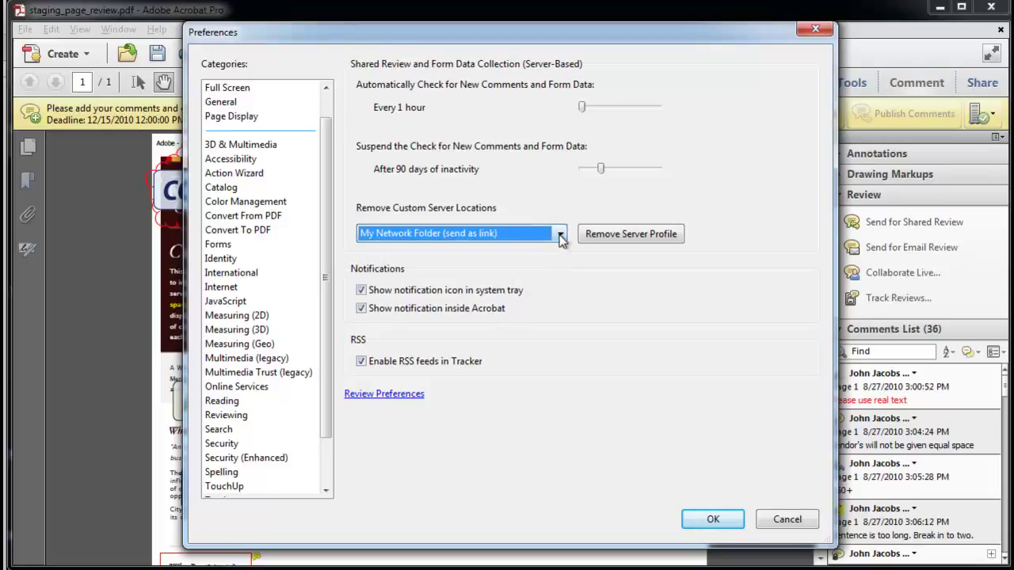
click(358, 292)
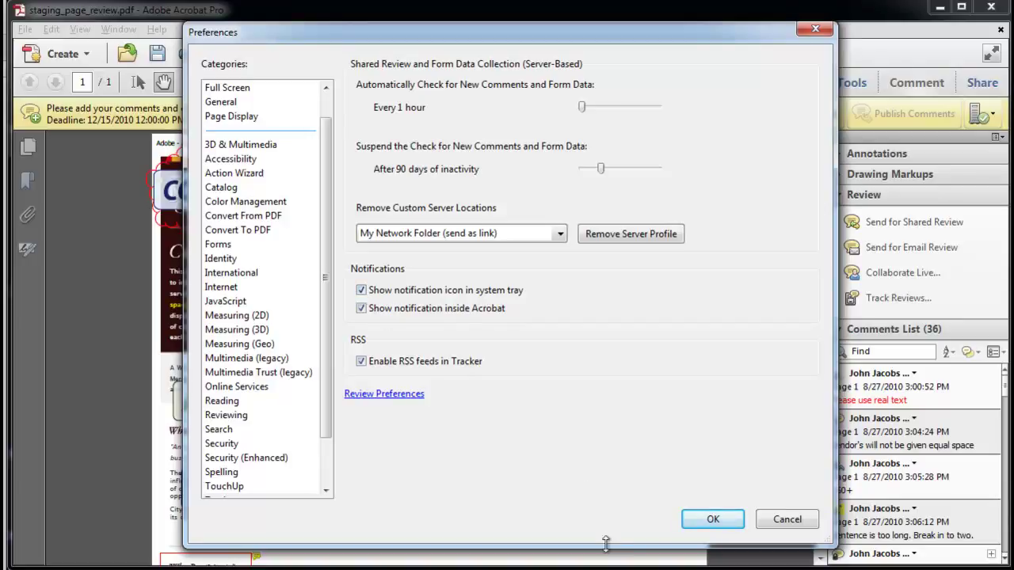
click(718, 519)
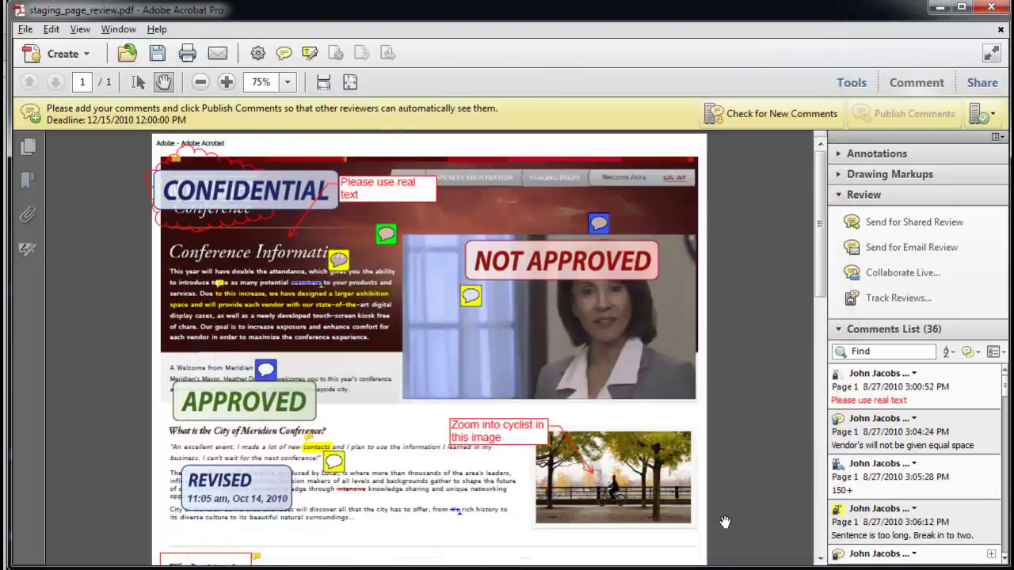
click(884, 304)
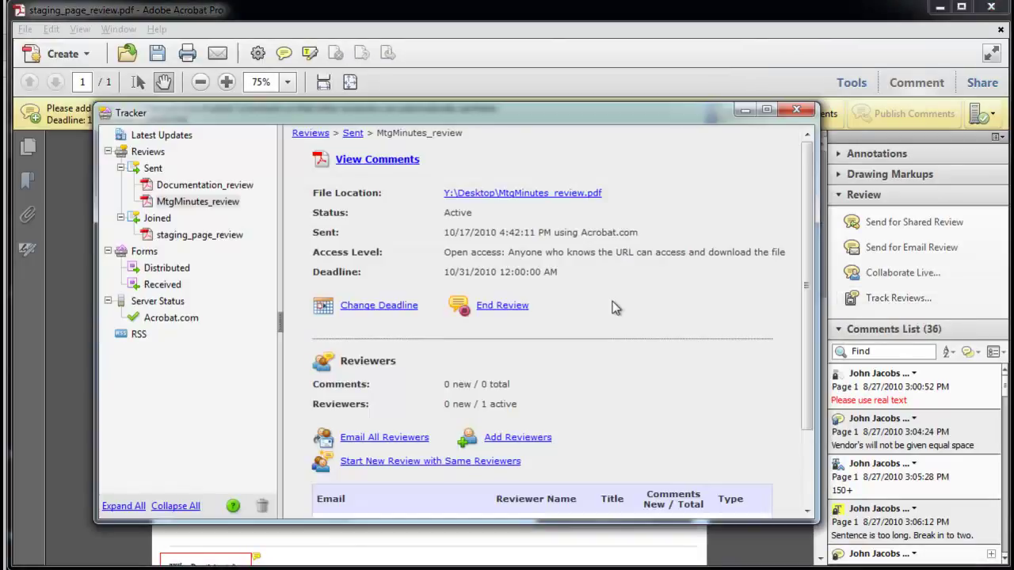